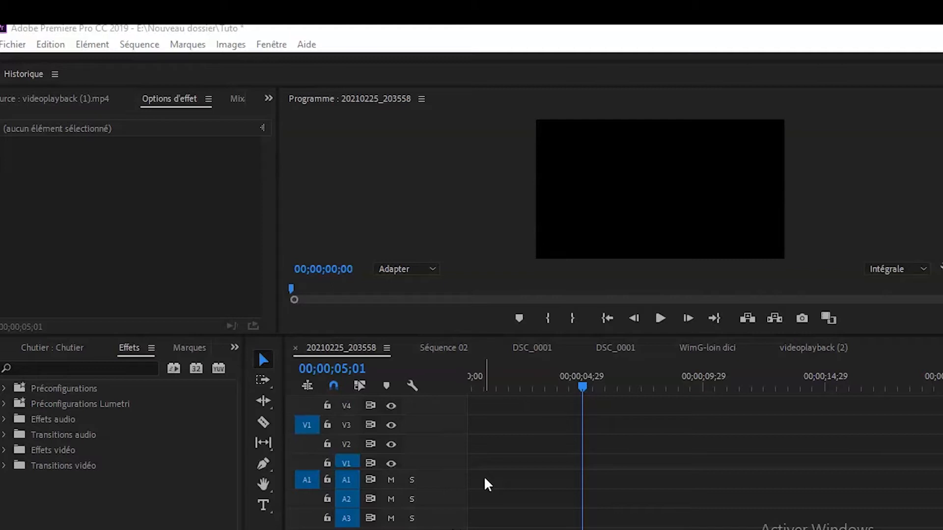
Step: Add the title text "EFFET PAPILLON PHILMS" on the V1 track at 00;00;05;01 and set its Position to 1033, 687
click(569, 216)
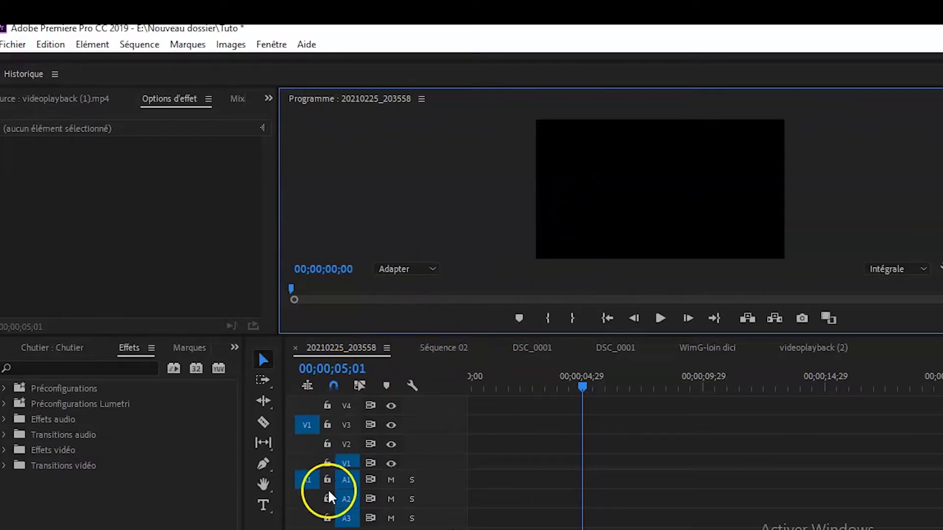
click(263, 506)
click(628, 203)
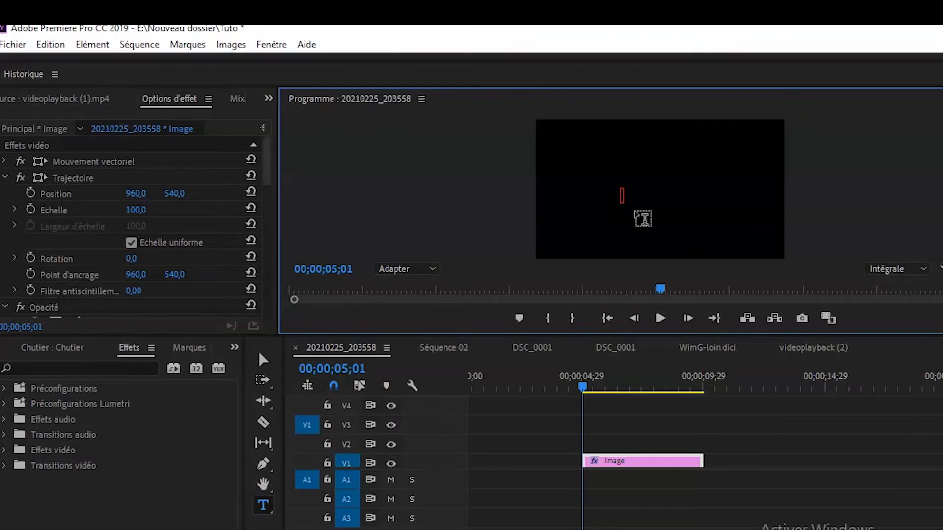
text(EFFET)
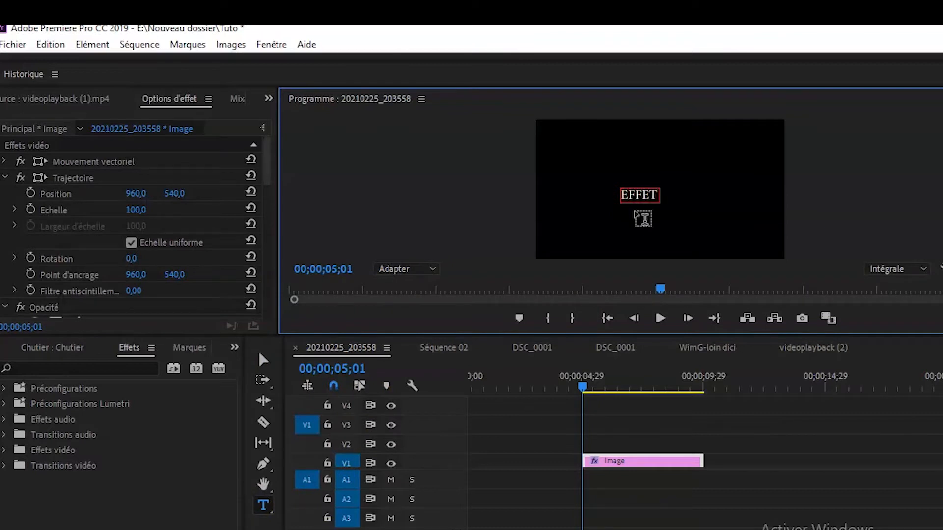
text( PAPILLON)
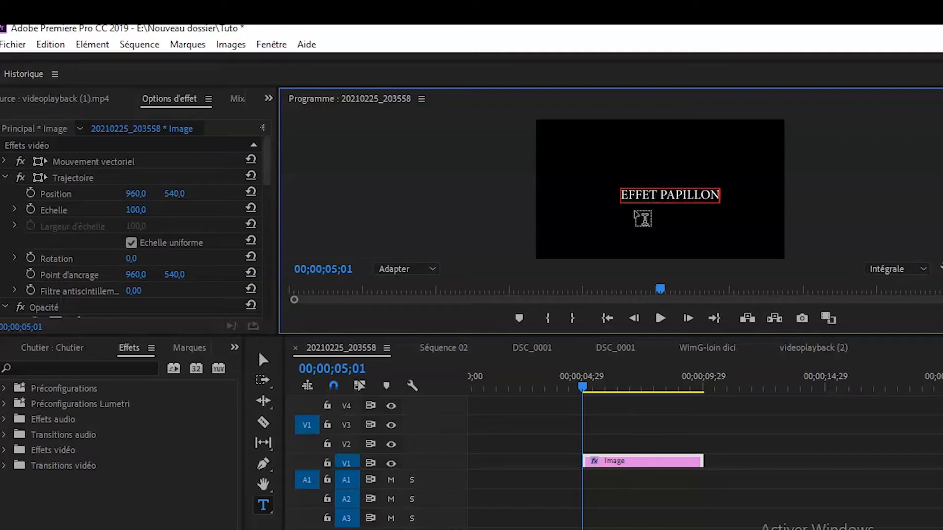
text( PHILMS)
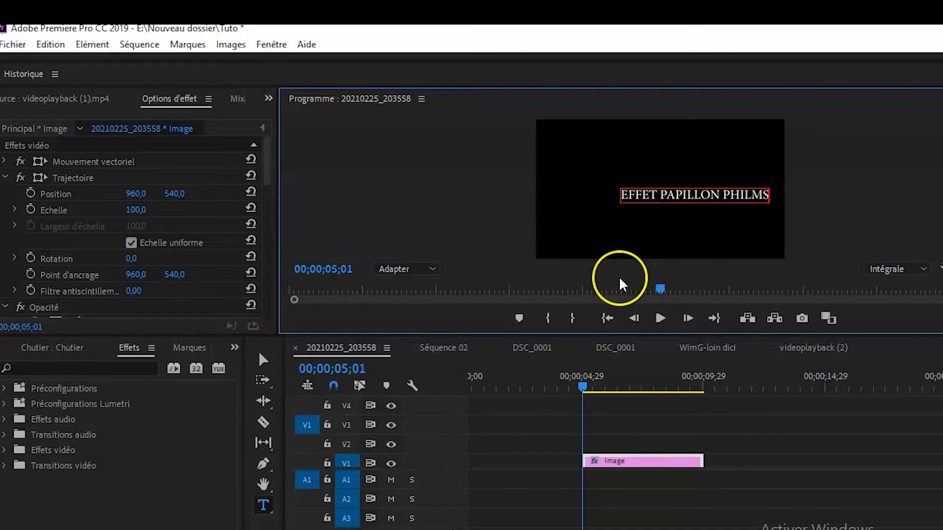
click(264, 360)
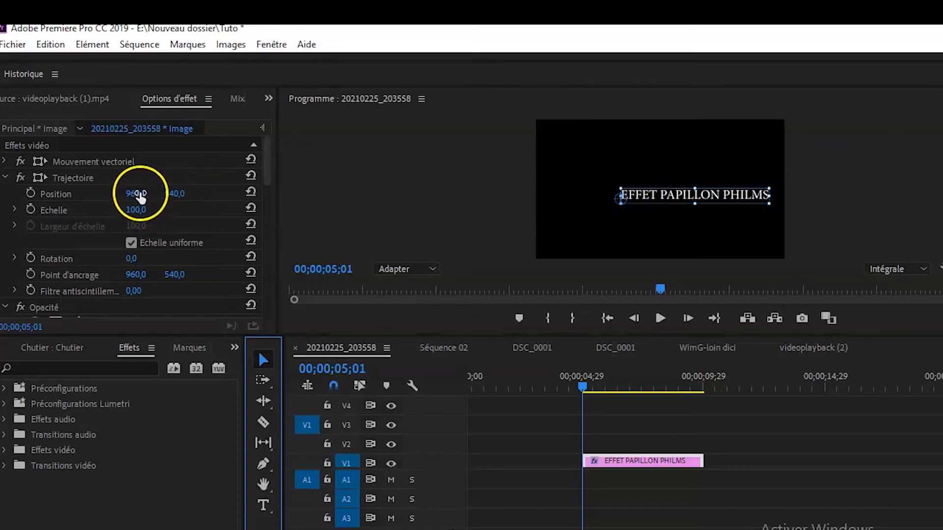
drag(135, 193, 65, 216)
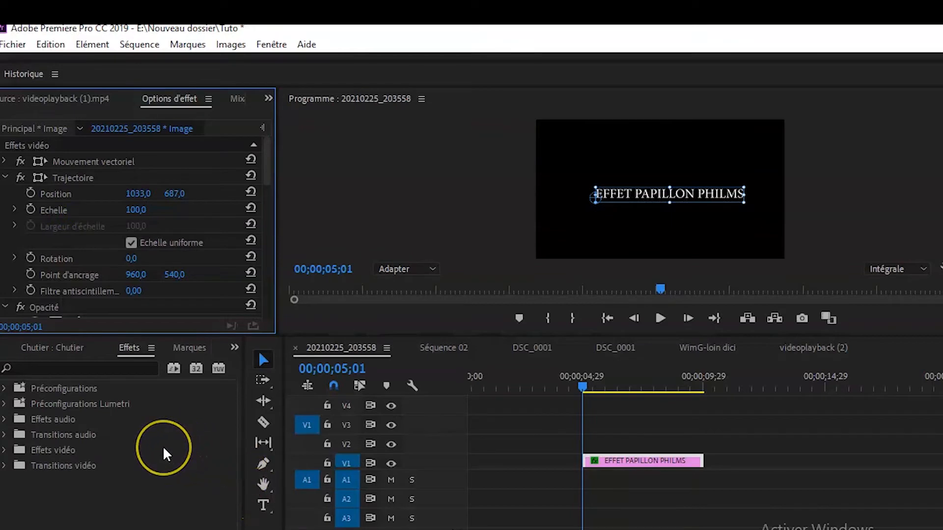
Step: Apply the Translation video transition from Déplacement du plan to the start and the end of the title clip
click(6, 465)
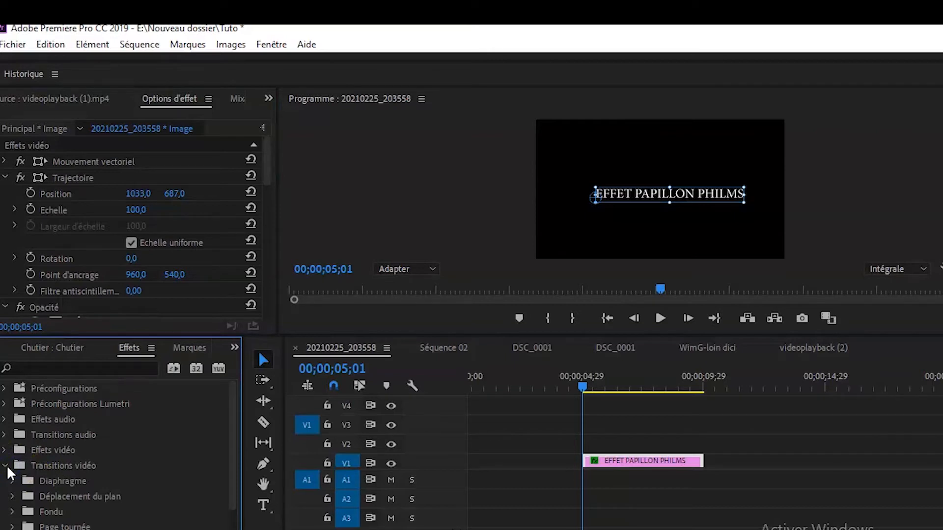
scroll(81, 467, down, 1)
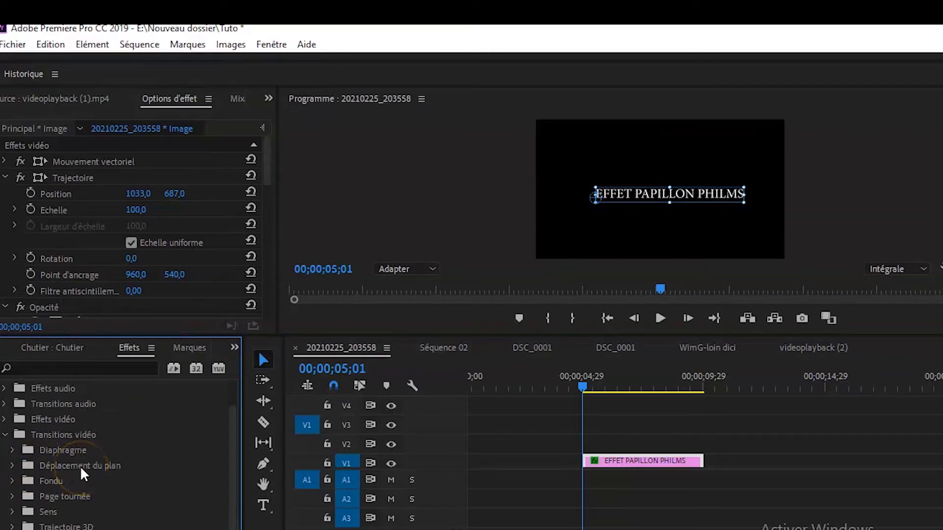
click(13, 466)
scroll(88, 471, down, 2)
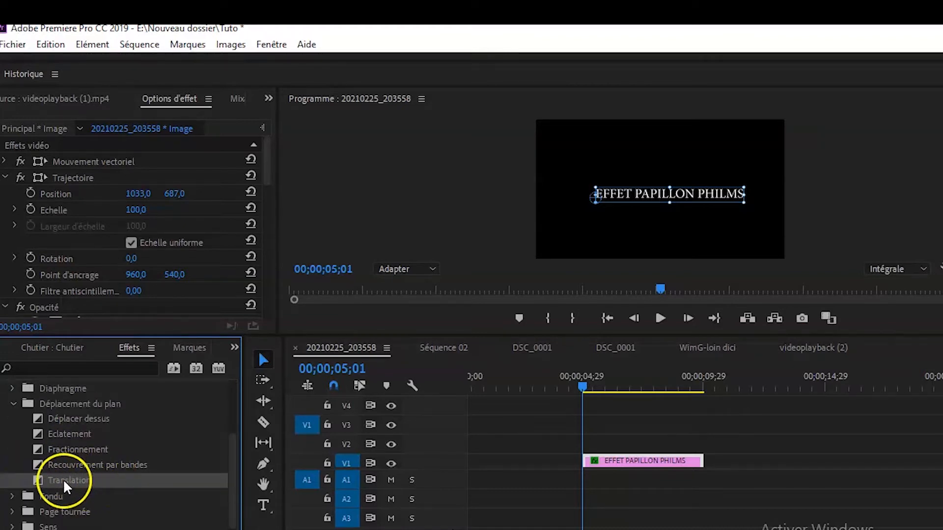
drag(63, 479, 586, 460)
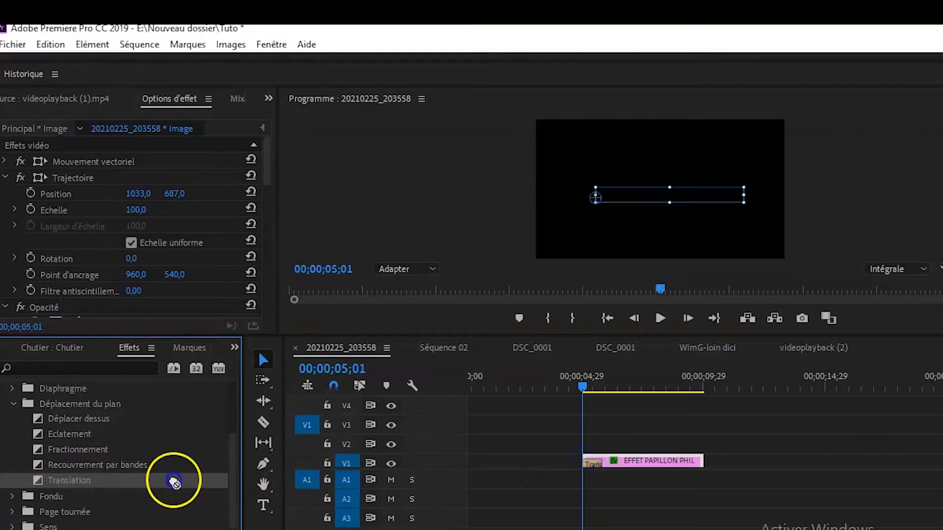
drag(174, 482, 700, 467)
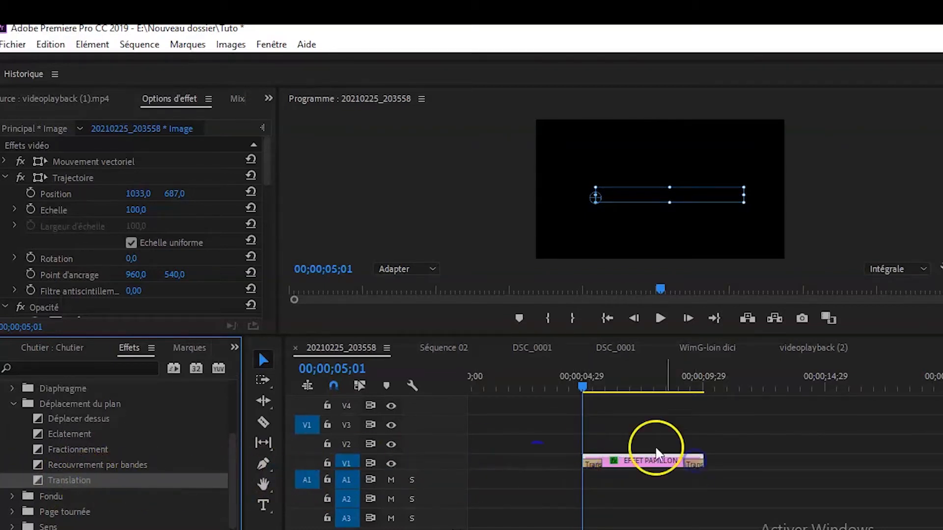
Step: Play the title clip from 00;00;05;01 to preview its Translation transitions, and scrub back to the opening transition
mouse_move(584, 382)
mouse_down()
mouse_move(597, 384)
mouse_move(585, 387)
mouse_up()
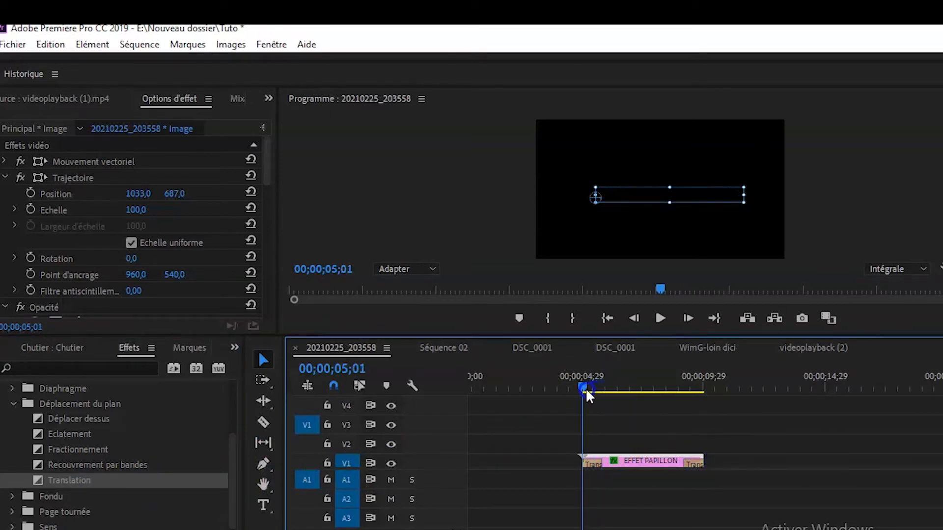
key(space)
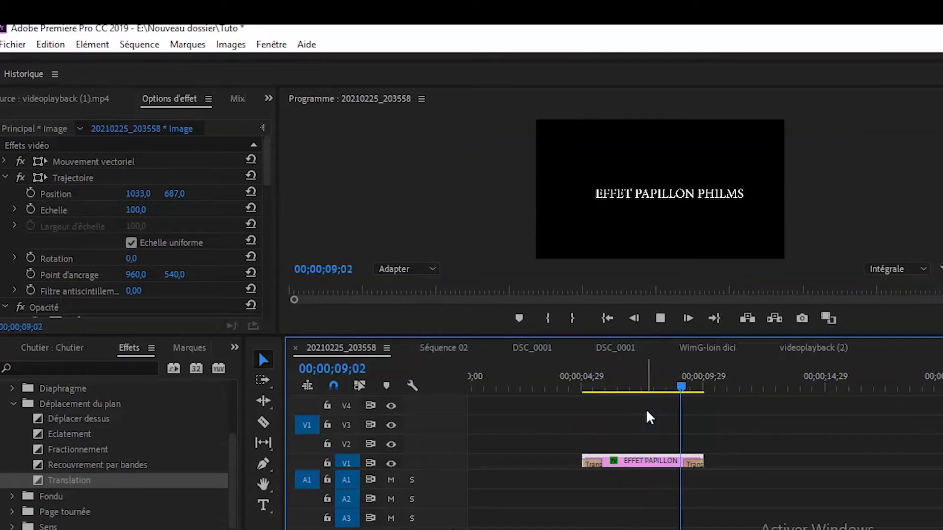
click(703, 386)
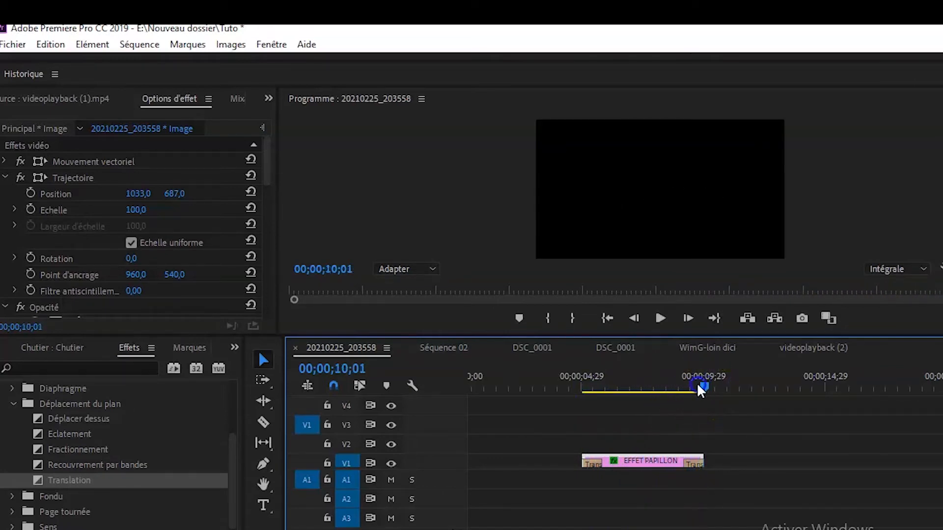
drag(701, 388, 593, 388)
Step: Select the opening and closing Translation transitions of the title clip in turn to examine their settings
click(587, 463)
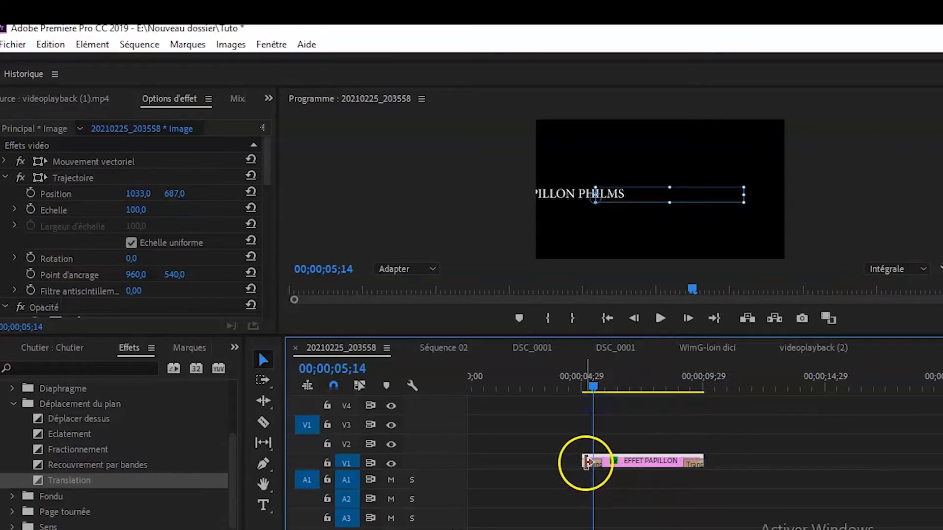
click(590, 461)
click(595, 464)
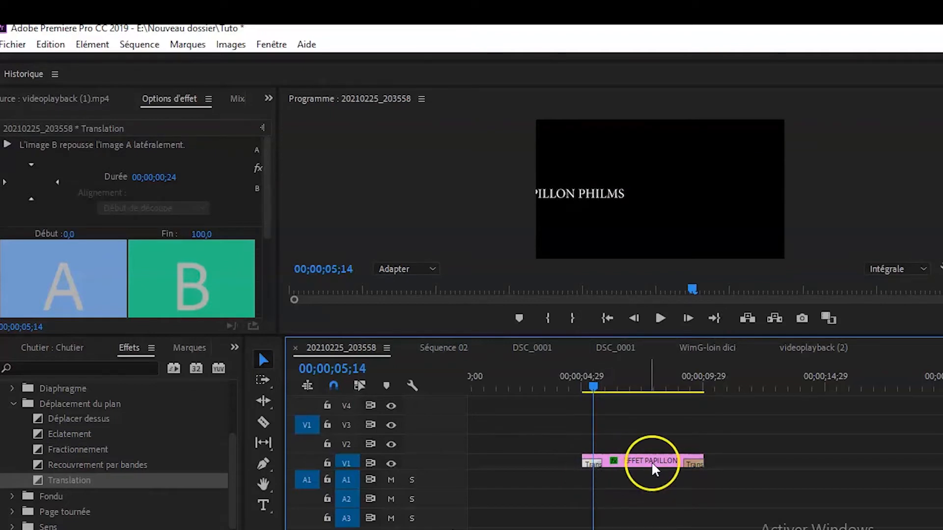
click(694, 463)
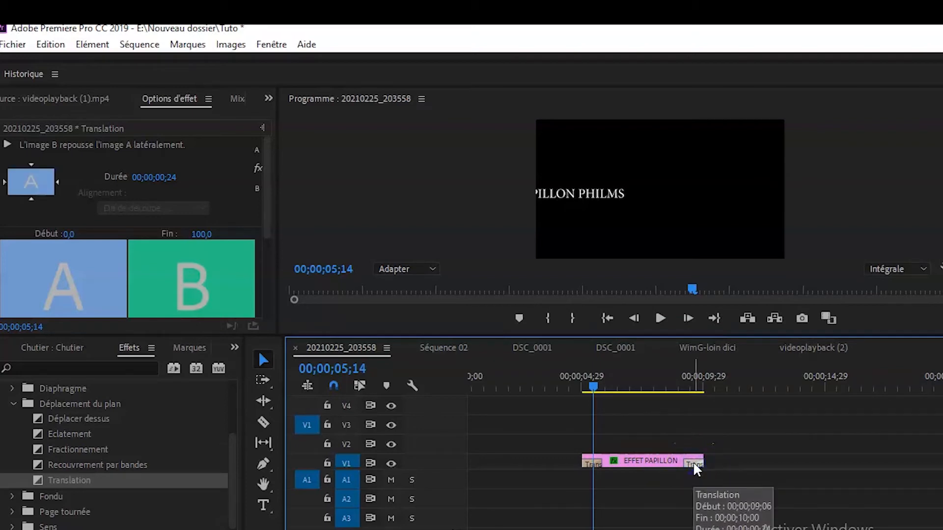
click(691, 465)
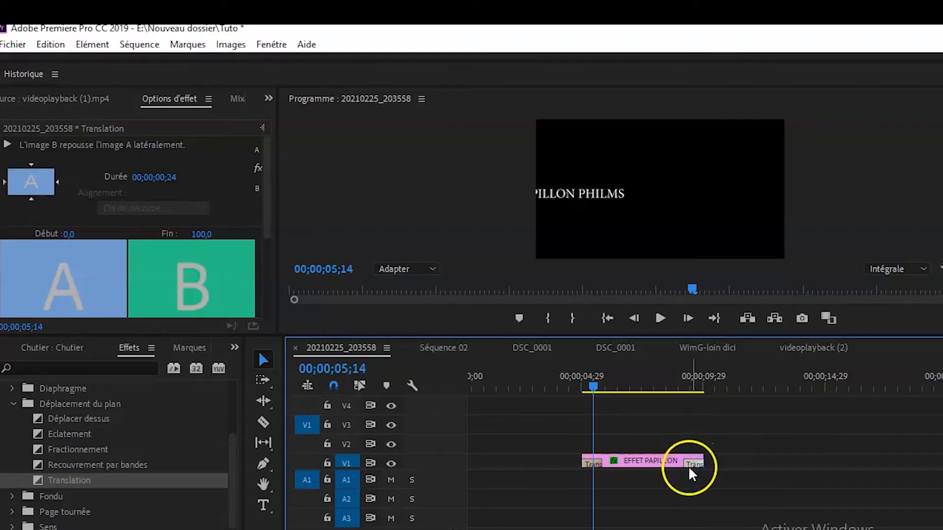
click(593, 466)
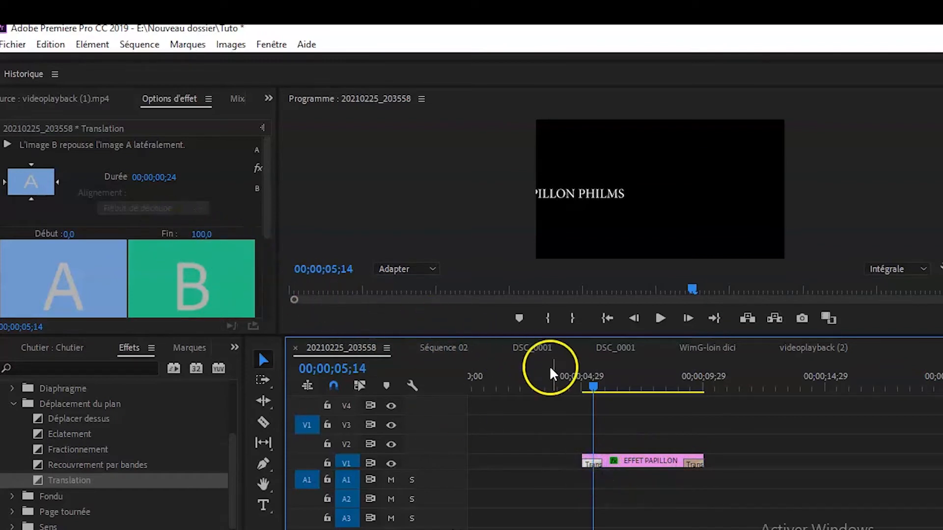
Step: Replay the title from its start to check how the text enters and leaves horizontally
click(585, 386)
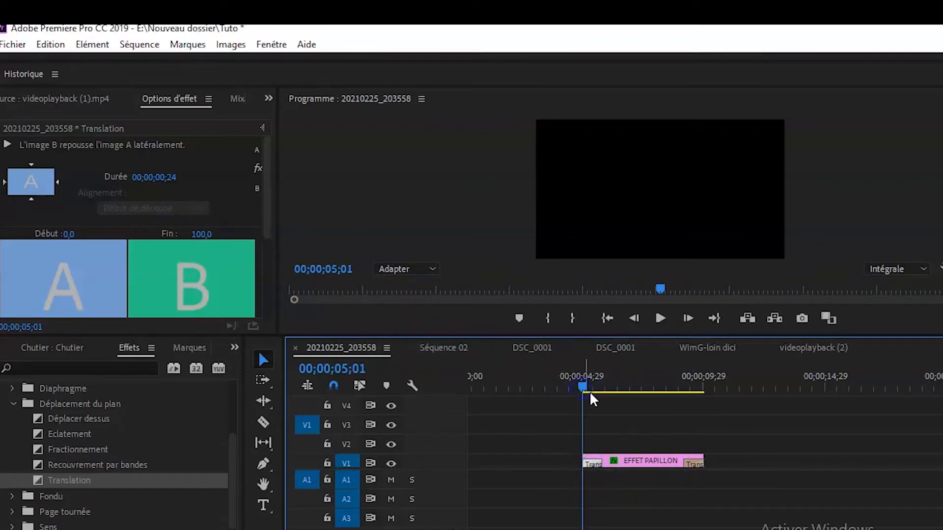
key(space)
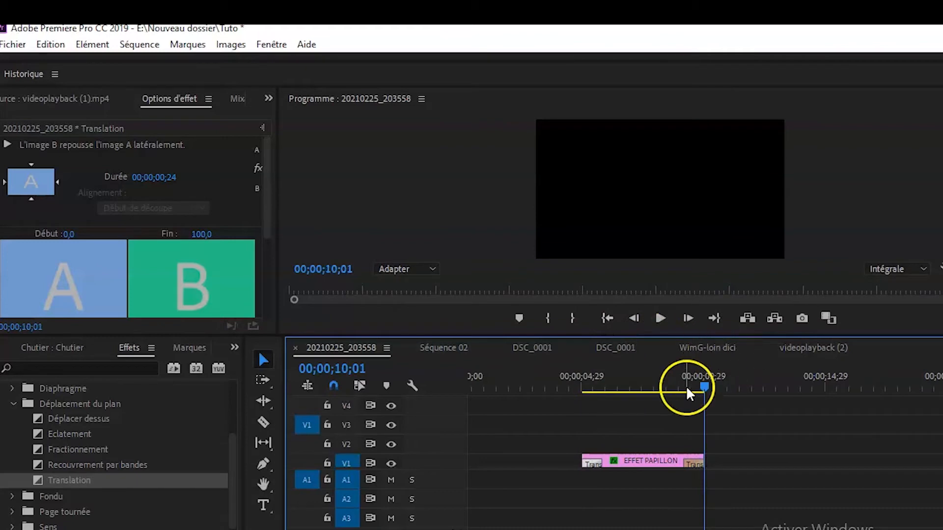
drag(702, 385, 583, 404)
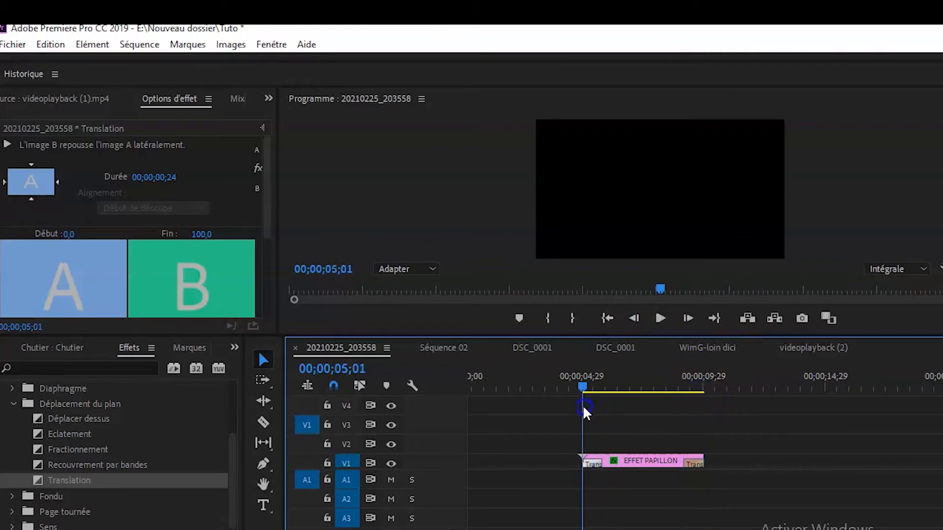
key(space)
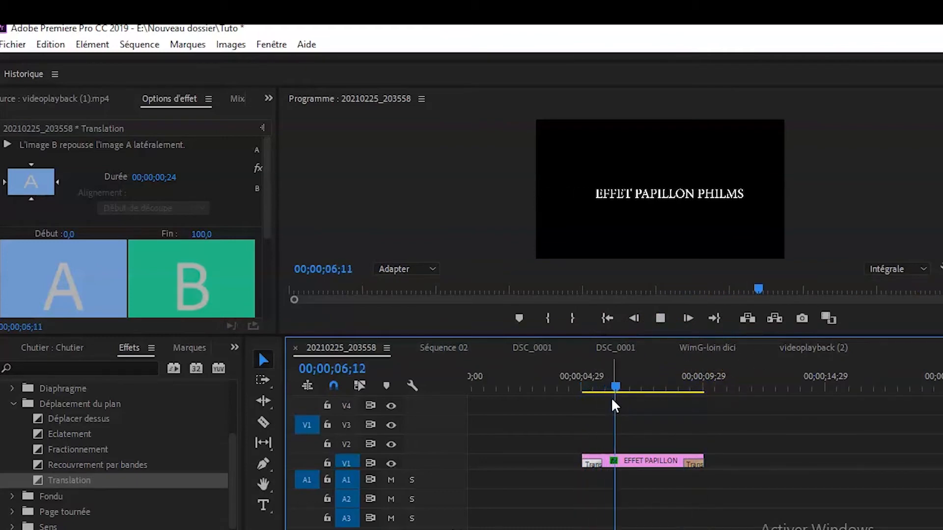
key(space)
click(629, 202)
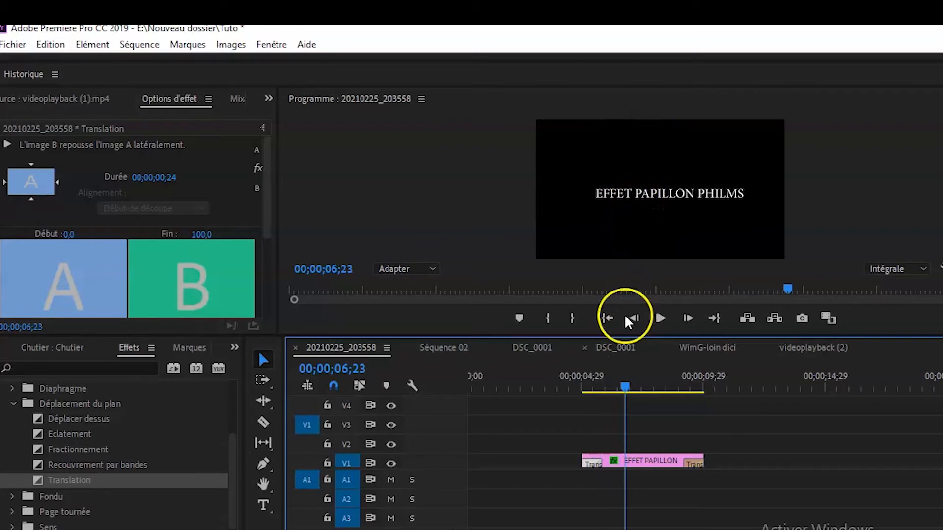
Step: Set the opening Translation transition of the title clip to move from top to bottom
drag(619, 395, 619, 388)
click(589, 476)
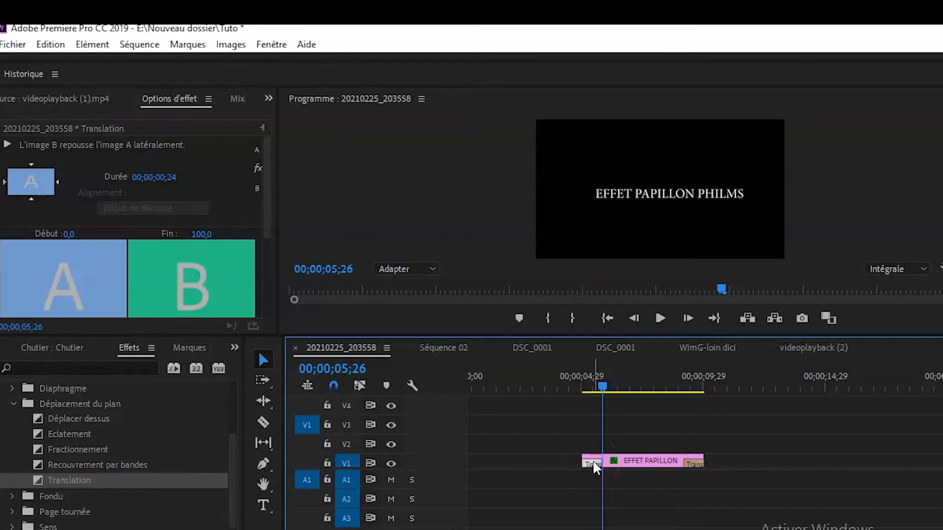
click(578, 473)
click(171, 227)
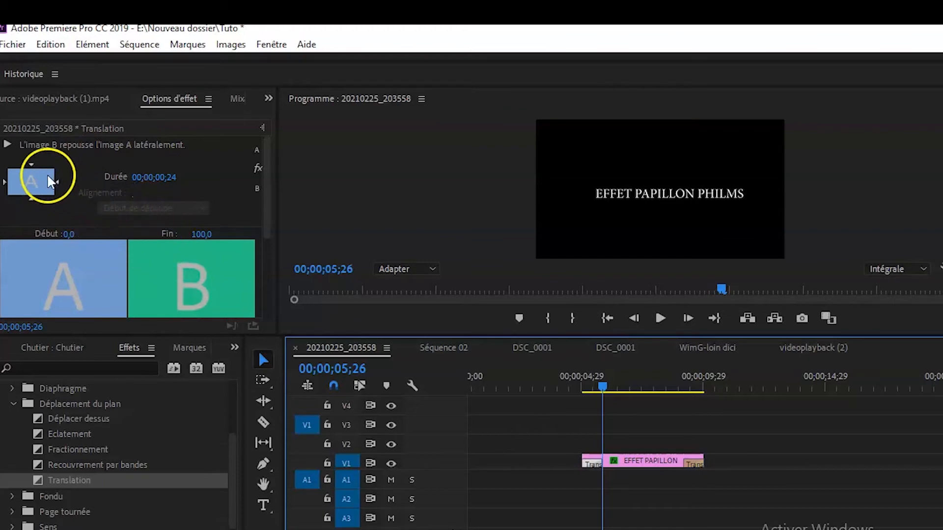
click(31, 166)
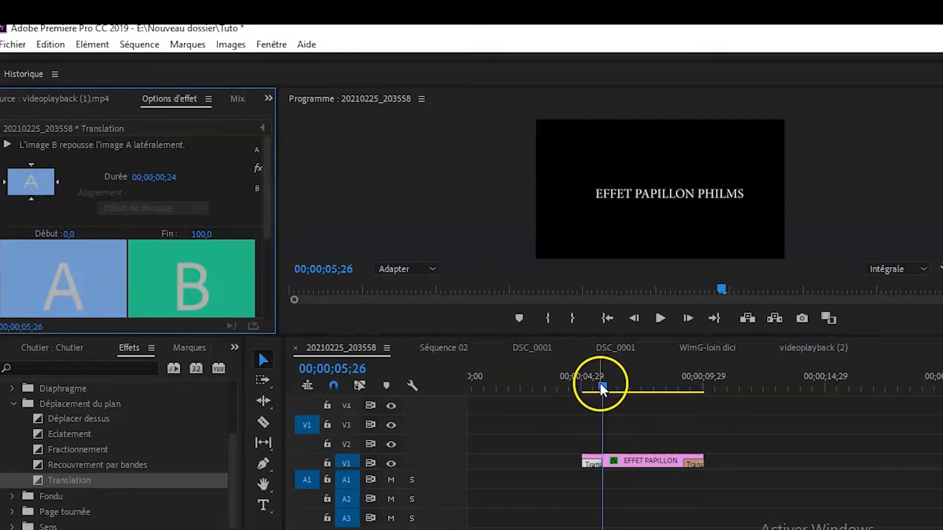
Step: Play back the title from its start to check the vertical entrance of the text
drag(601, 385, 581, 381)
key(space)
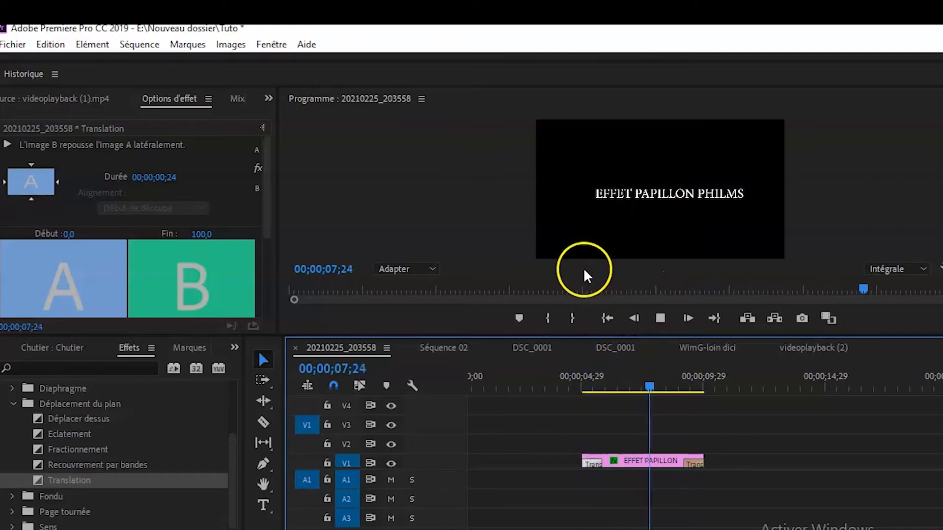
key(space)
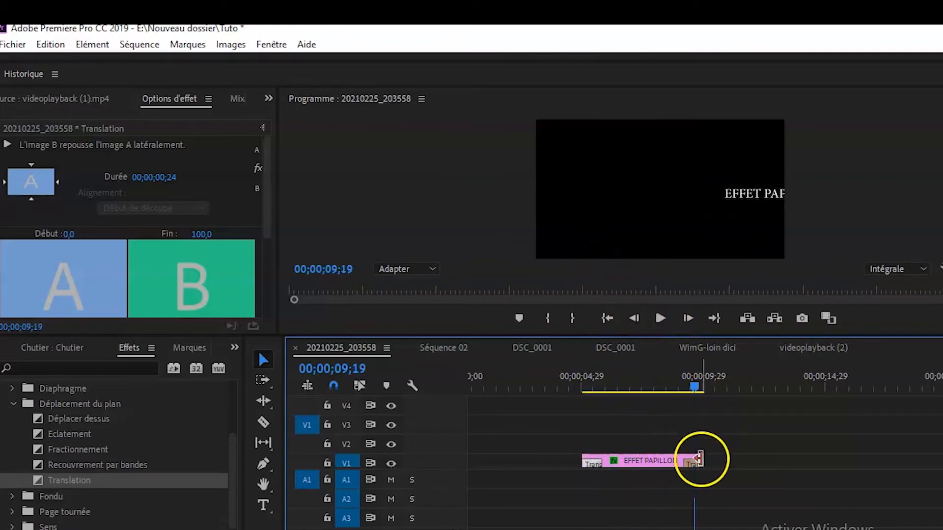
Step: Set the closing Translation transition of the title clip to move from bottom to top
drag(698, 459, 694, 463)
click(691, 463)
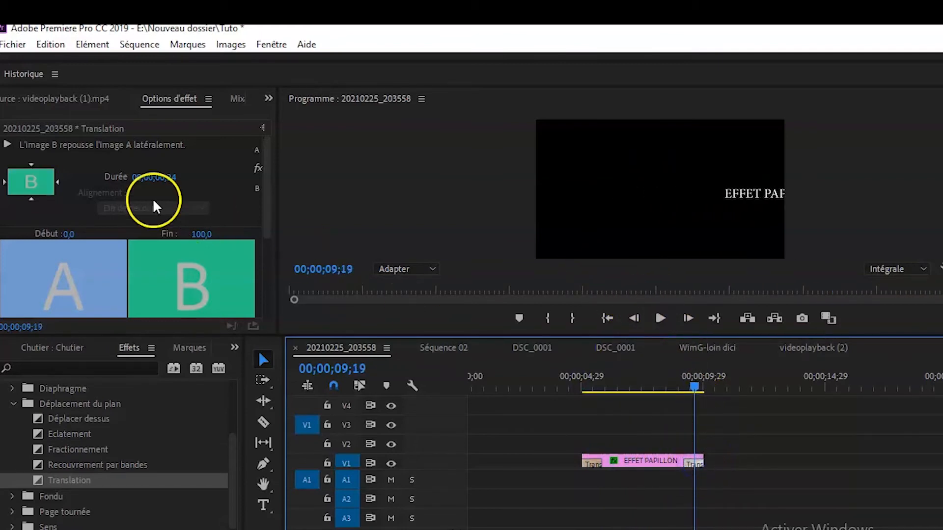
click(31, 200)
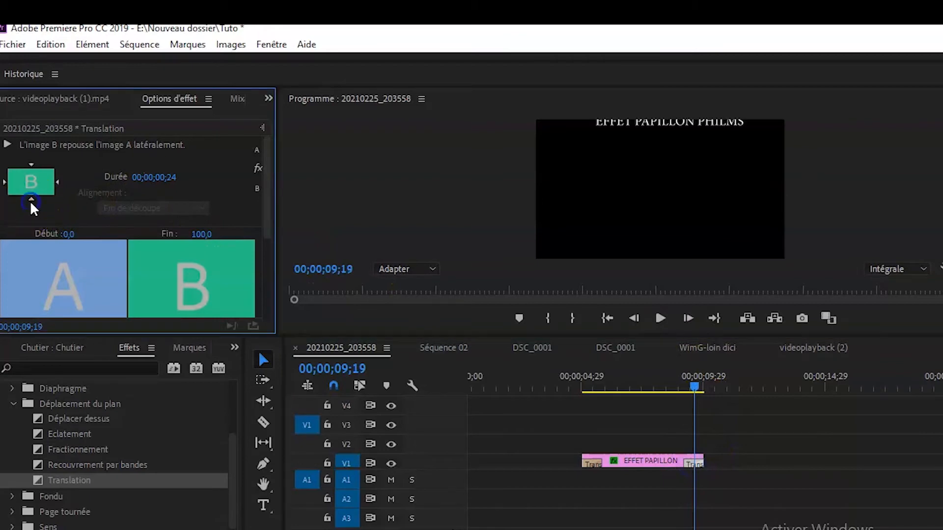
Step: Play the whole title clip to preview the new directions of the opening and closing transitions
drag(693, 385, 559, 398)
key(space)
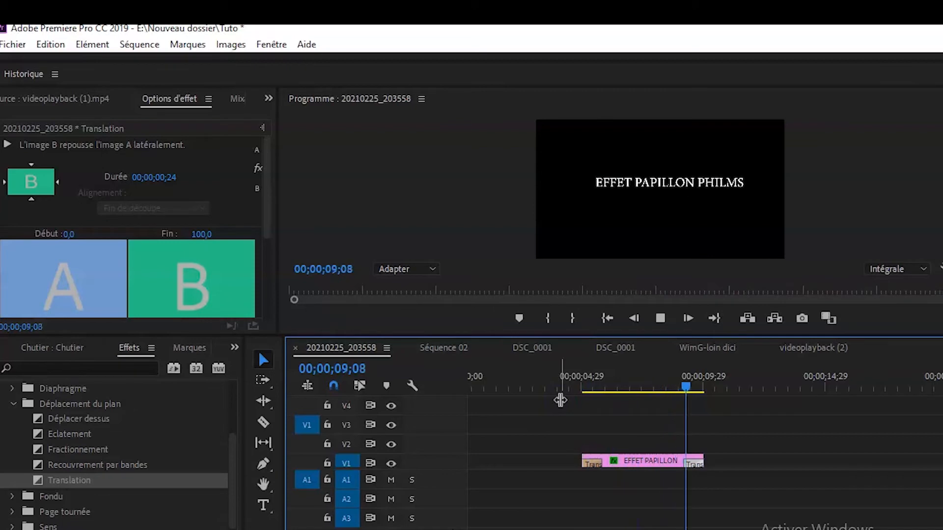
click(724, 421)
Step: Try to apply the Translation transition in the middle of the title clip, at 00;00;07;18
drag(711, 385, 645, 387)
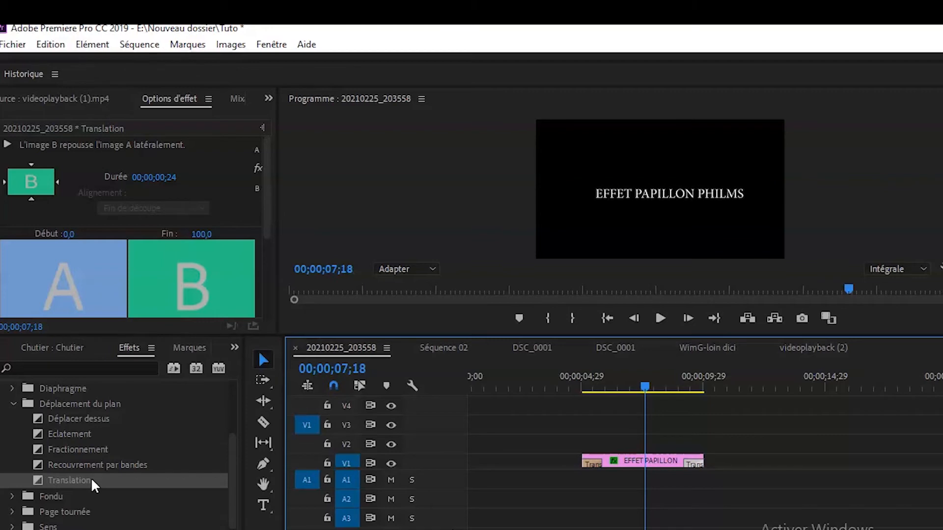
drag(90, 477, 644, 459)
click(645, 387)
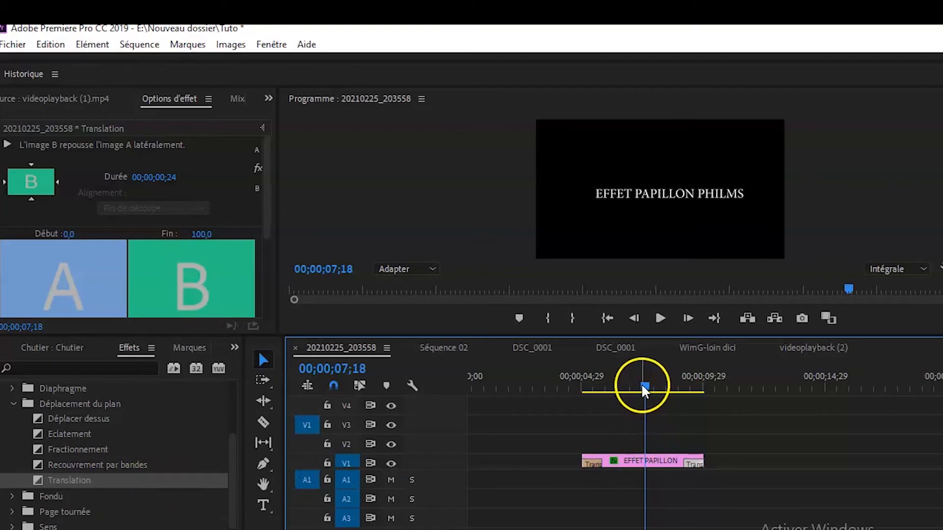
Step: Set the opening Translation transition of the title clip to move from left to right and play the clip from its start
drag(641, 384, 599, 392)
click(591, 463)
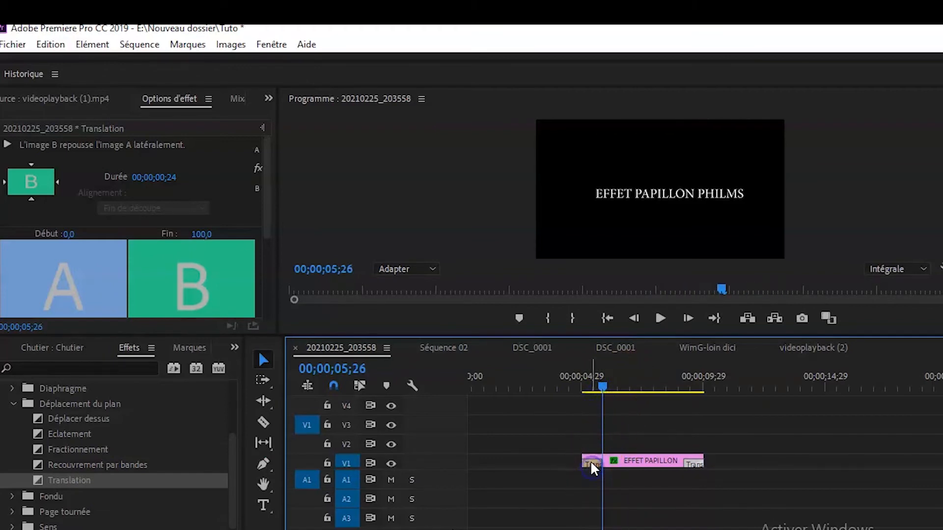
click(6, 183)
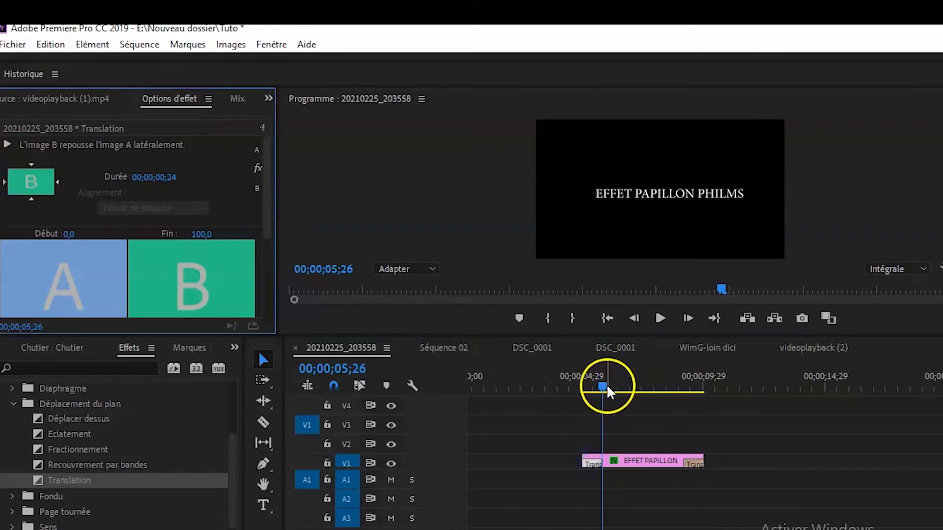
drag(607, 387, 582, 389)
key(space)
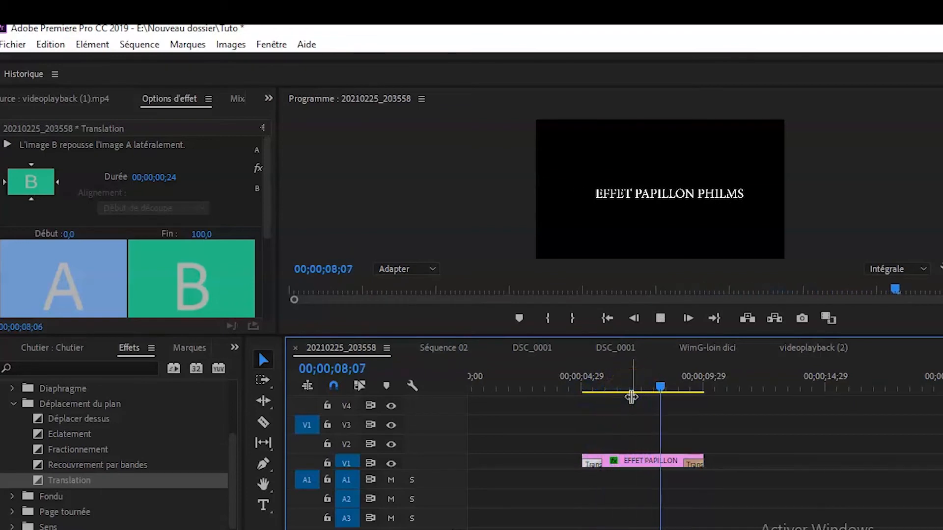
Step: Set the closing Translation transition to move from bottom to top and play the whole title clip
click(694, 460)
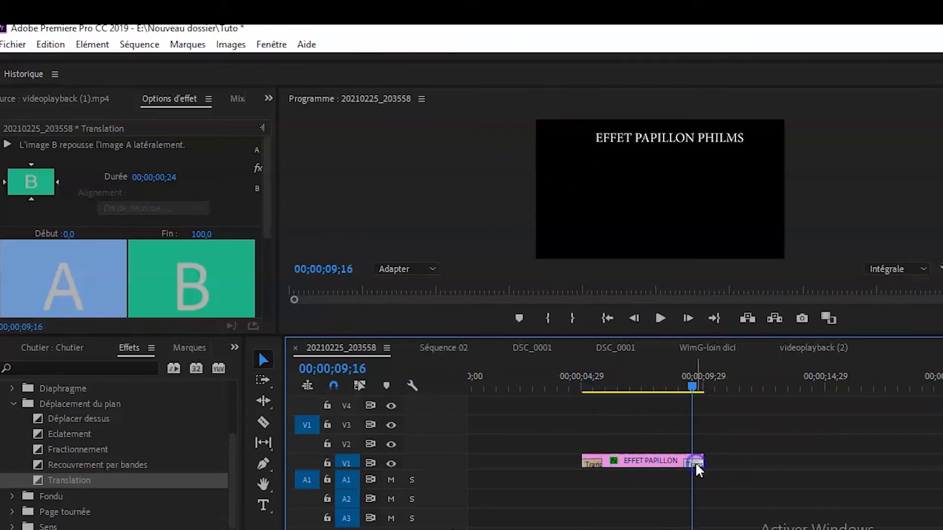
click(31, 202)
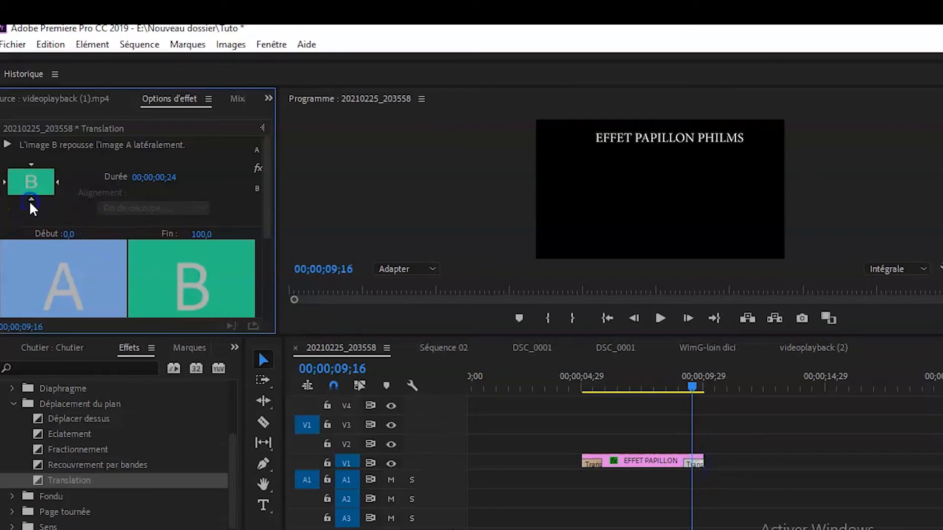
click(691, 386)
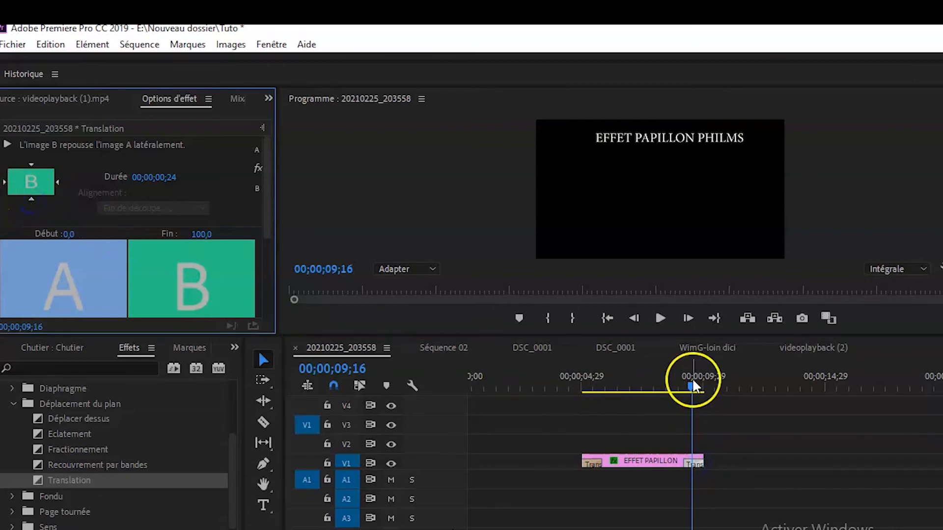
drag(692, 387, 578, 402)
key(space)
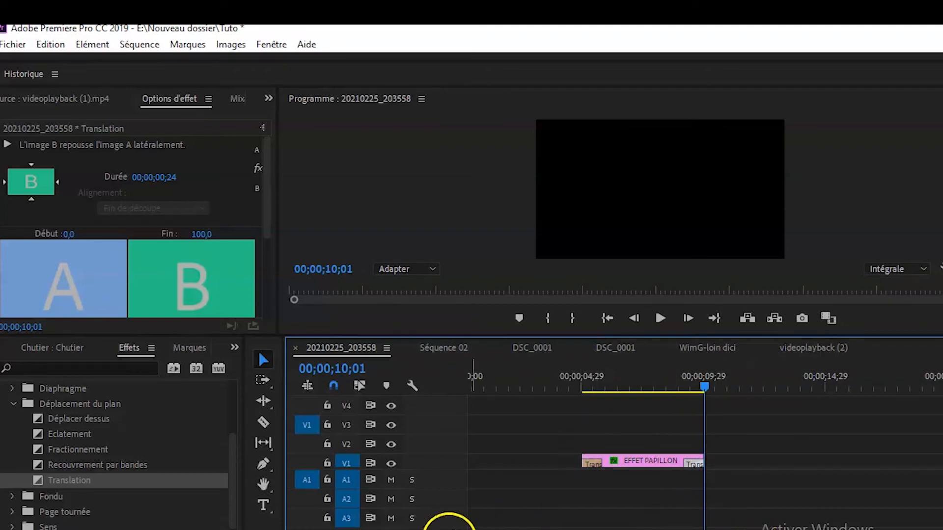
Step: Shorten the opening Translation transition of the title clip to 00;00;00;07
drag(424, 529, 393, 529)
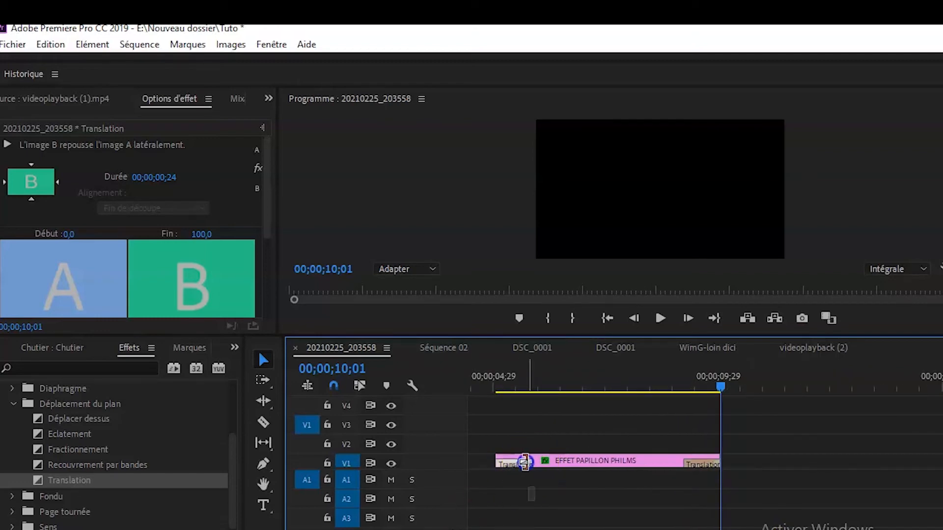
drag(524, 461, 521, 461)
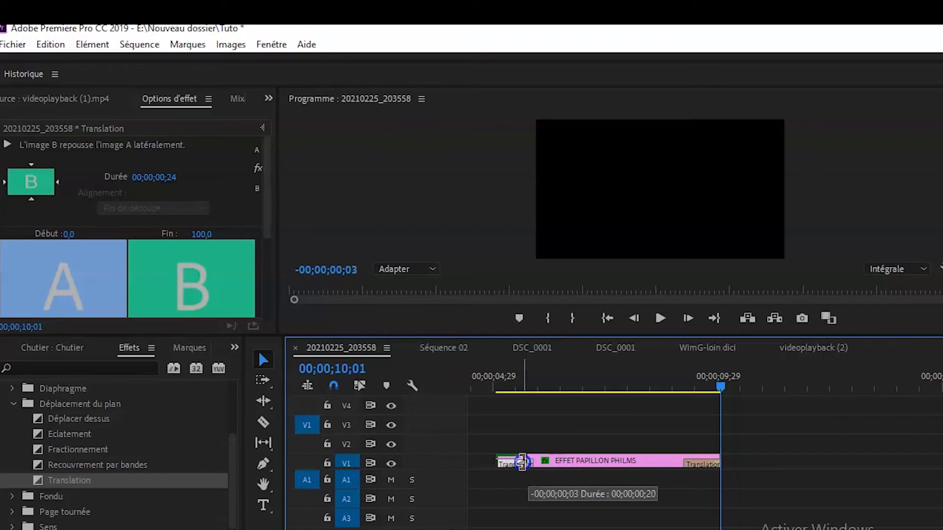
drag(521, 462, 502, 461)
Step: Play the beginning of the title clip twice to check the speed of the shortened entrance
drag(715, 384, 496, 427)
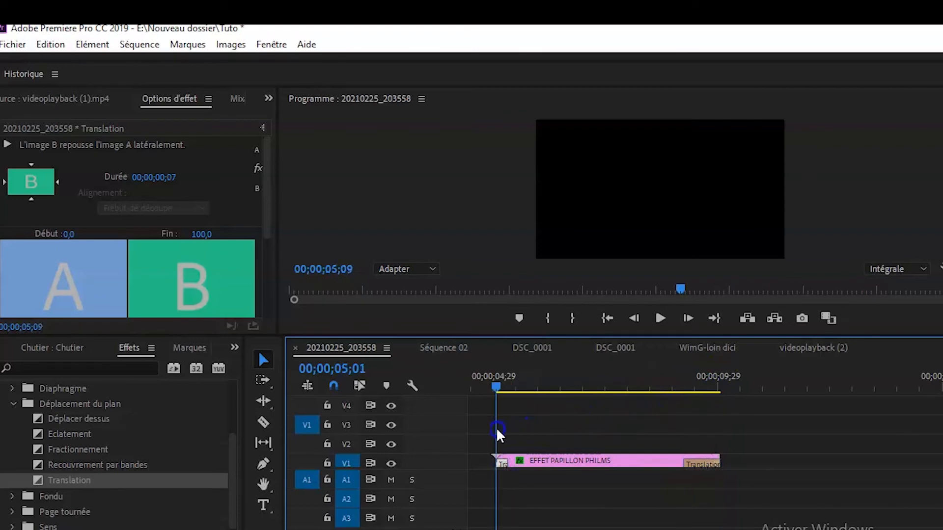
key(space)
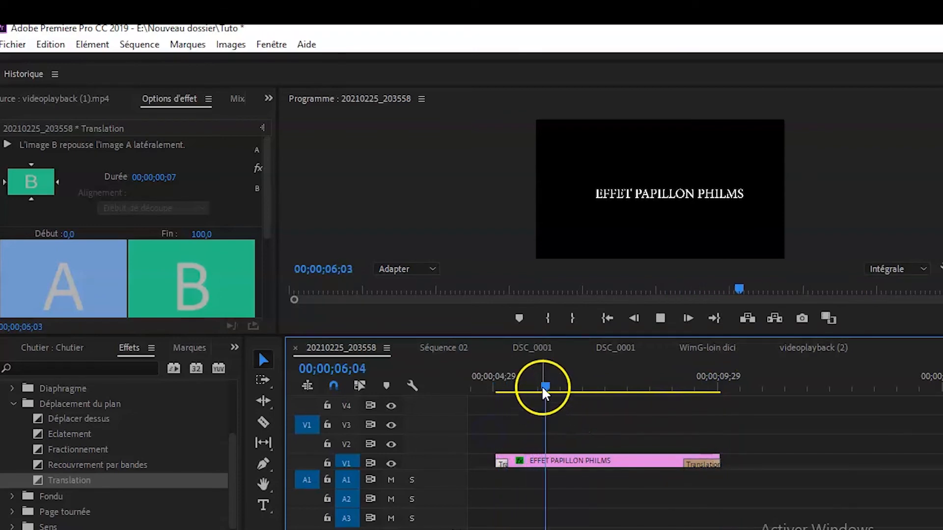
drag(542, 388, 487, 400)
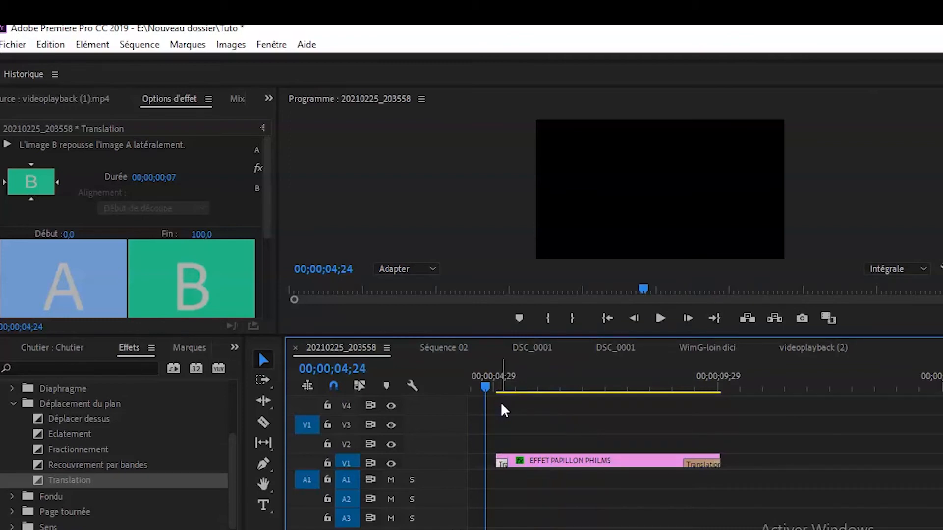
scroll(502, 405, up, 3)
key(space)
key(space)
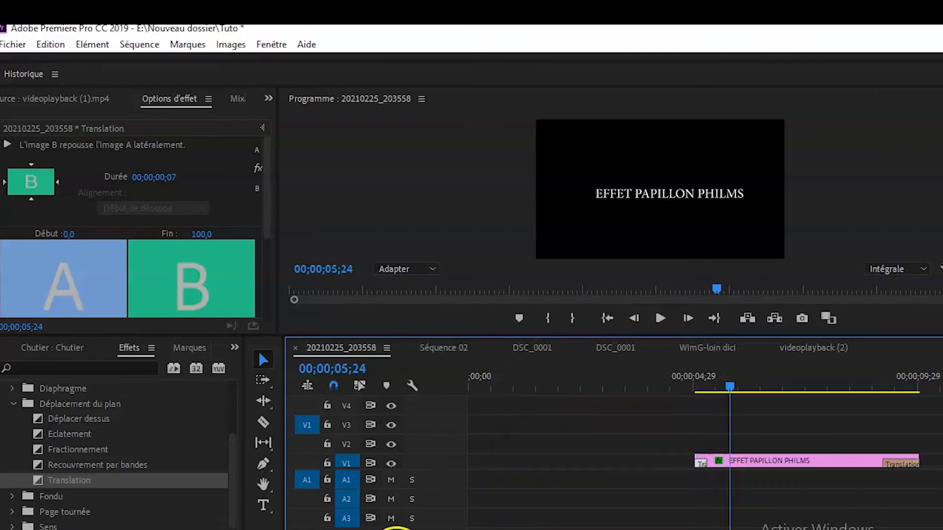
Step: Shorten the opening Translation transition to 00;00;00;01 and play the title from just before its start
drag(396, 529, 360, 529)
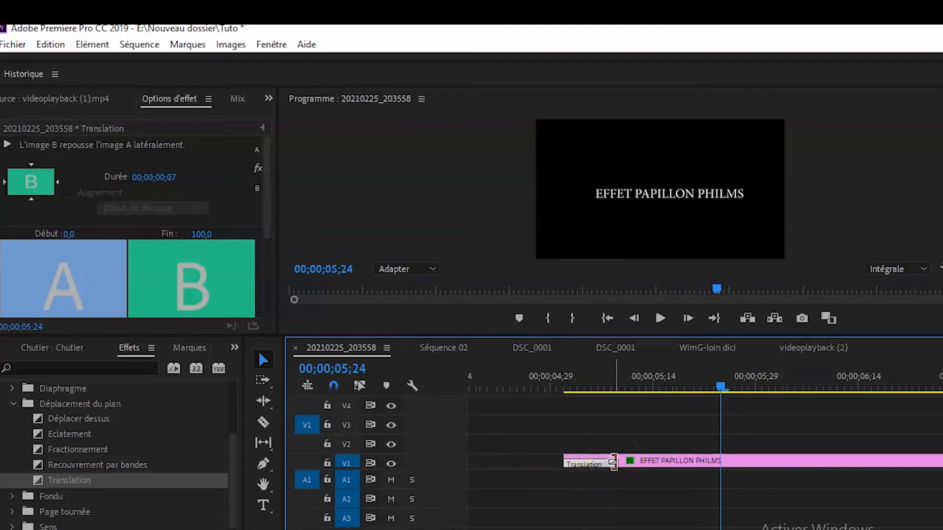
drag(613, 463, 574, 461)
drag(720, 388, 487, 402)
key(space)
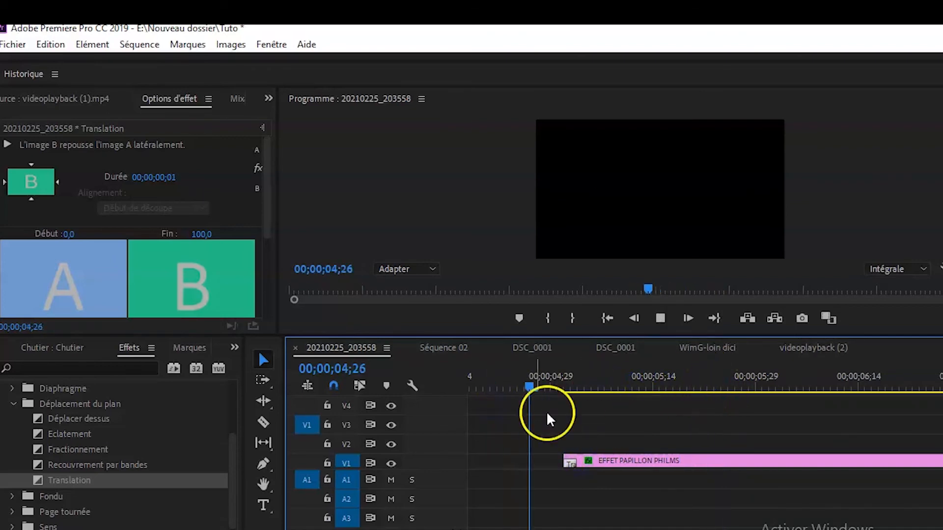
key(space)
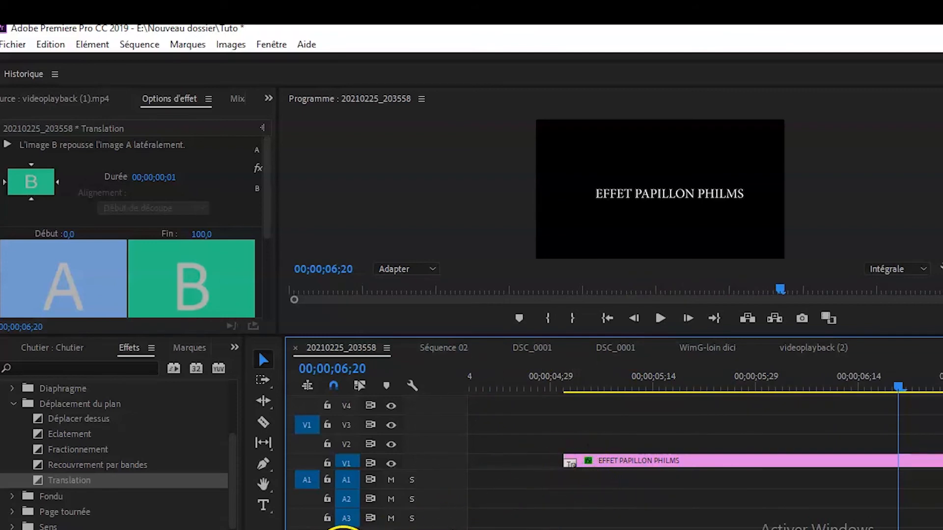
Step: Lengthen the closing Translation transition of the title clip to 00;00;02;20 and play the text's exit
drag(363, 529, 393, 529)
drag(750, 463, 692, 464)
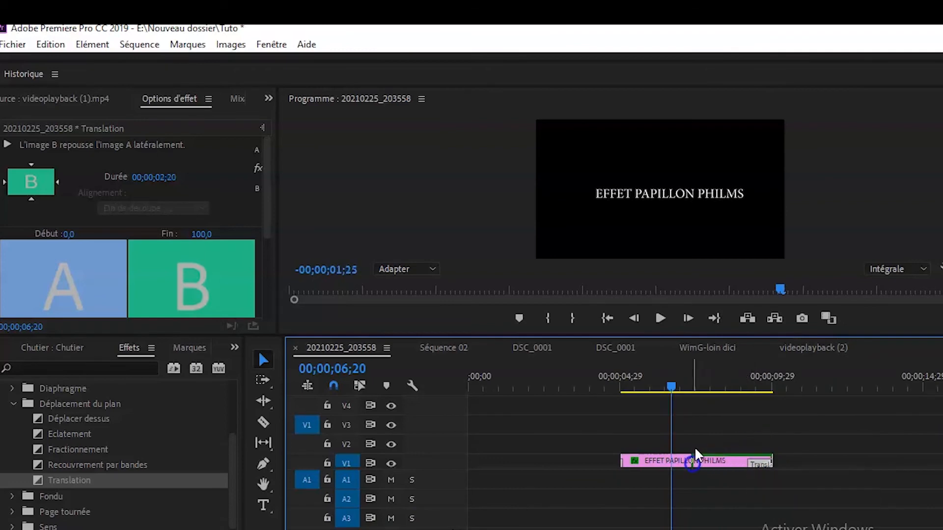
click(668, 382)
key(space)
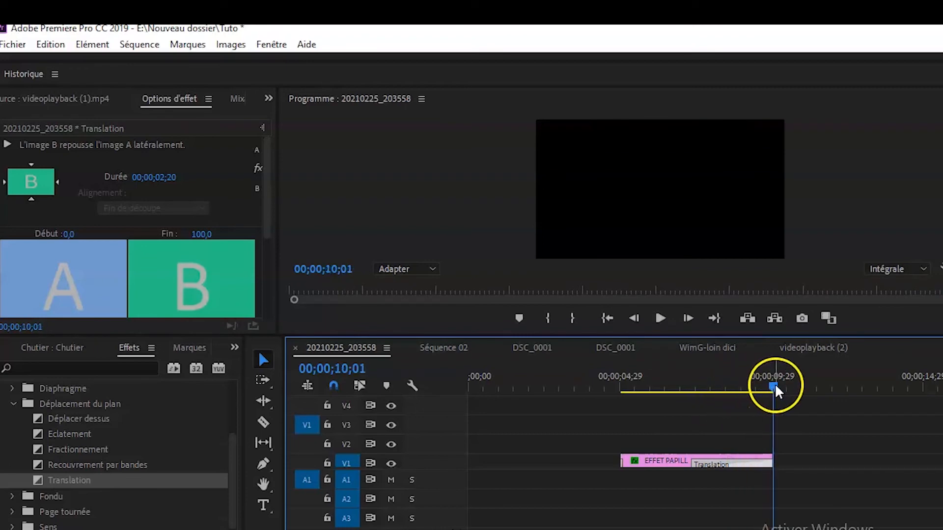
drag(774, 386, 661, 396)
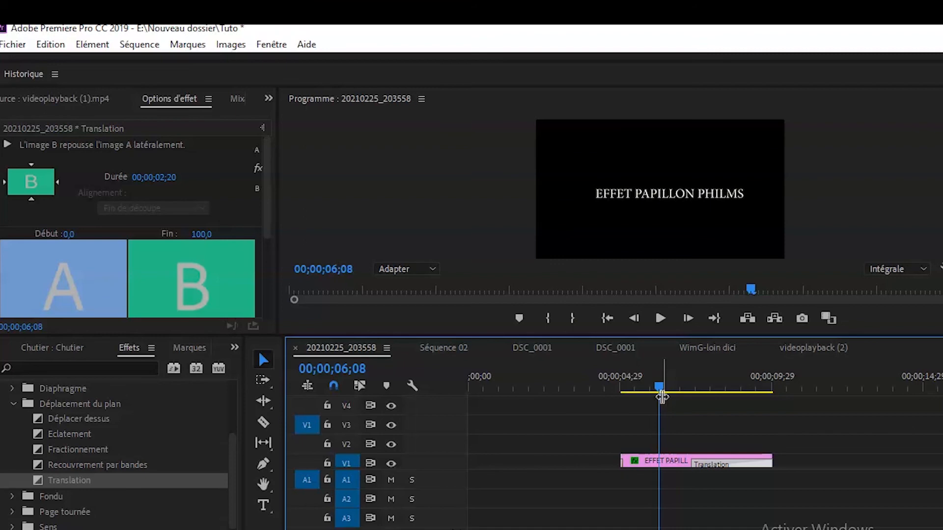
Step: Reopen the Déplacement du plan group of the video transitions and bring Translation onto the title clip's closing transition
click(12, 404)
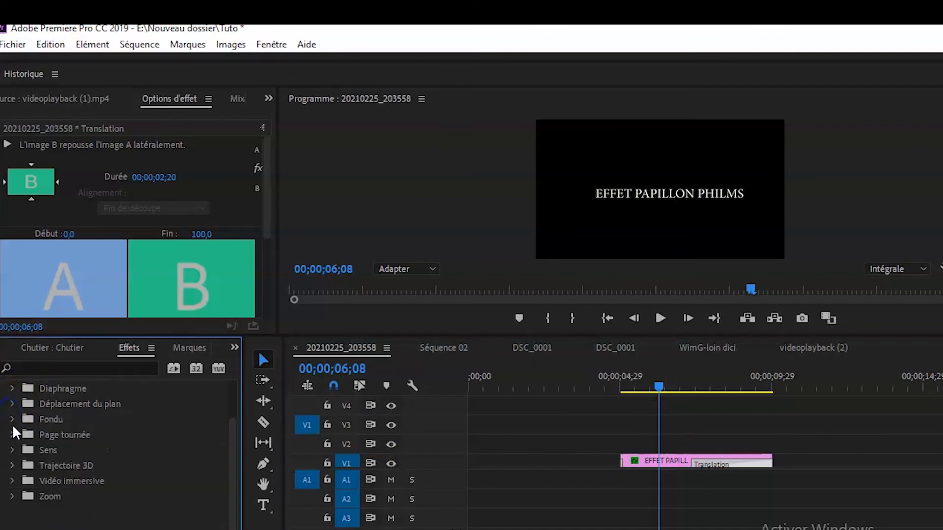
scroll(13, 435, up, 3)
click(2, 464)
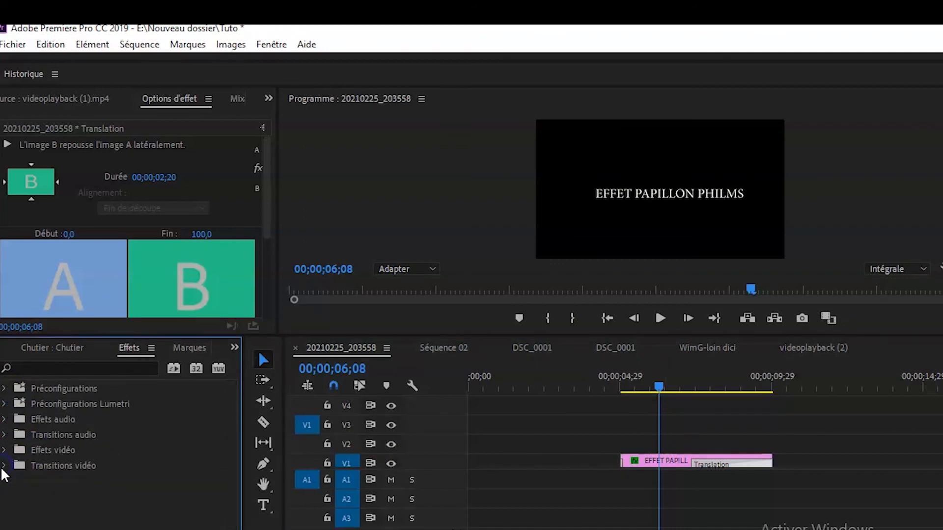
click(3, 465)
scroll(19, 471, down, 1)
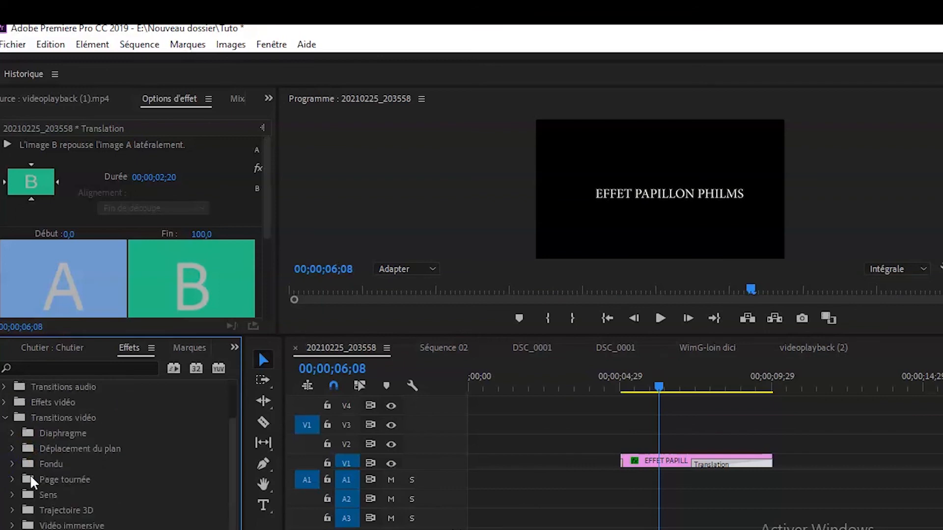
click(11, 448)
scroll(29, 462, down, 1)
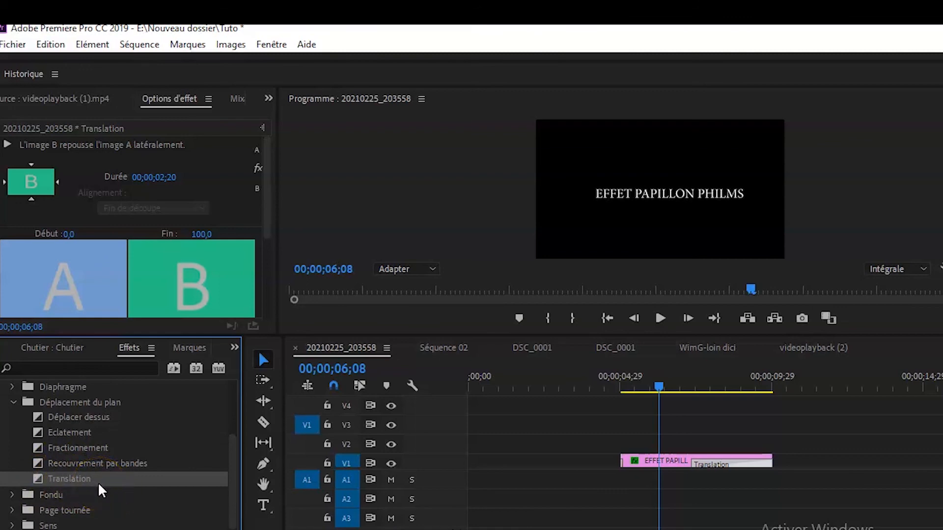
drag(98, 481, 704, 465)
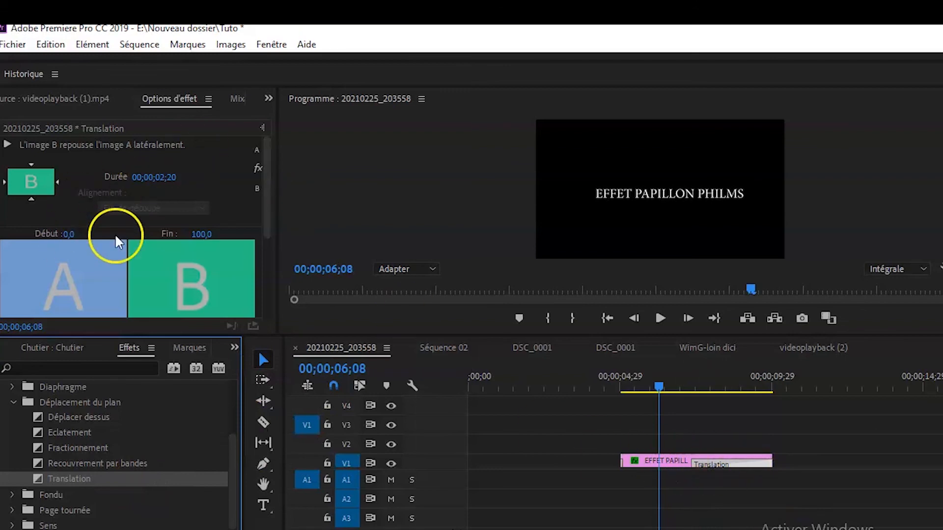